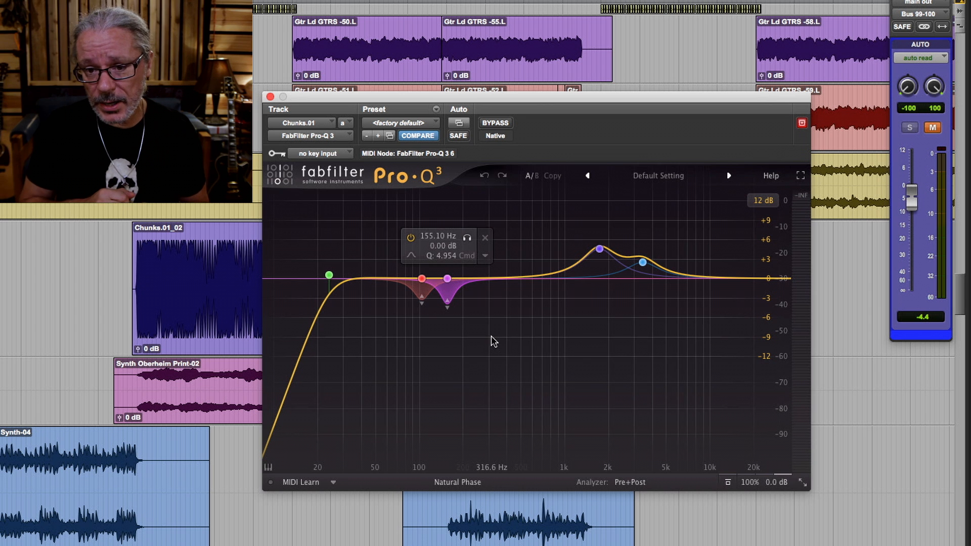
- Play the processed guitar, enlarge the Chunks Deep track and select its Chunks Deep_02 clip
key(space)
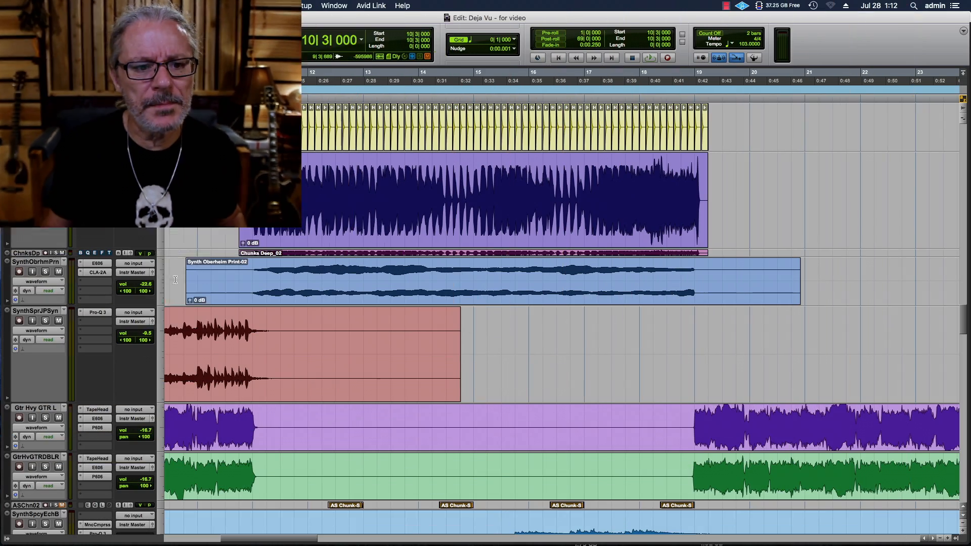
click(161, 256)
click(176, 293)
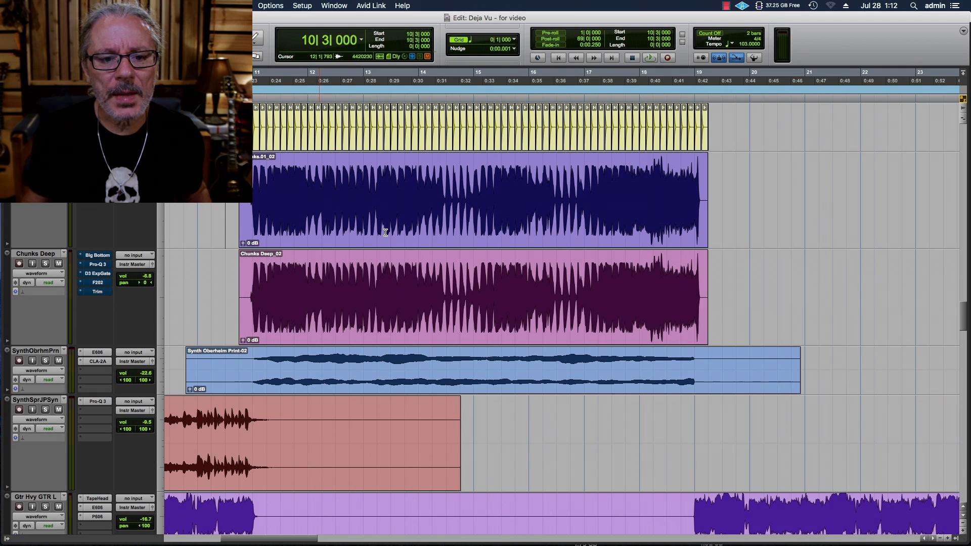
click(493, 211)
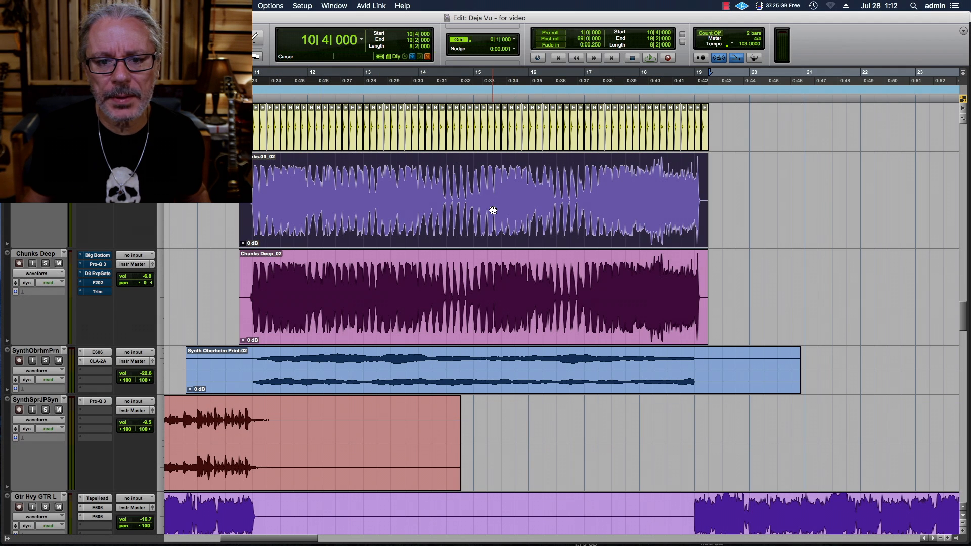
click(432, 310)
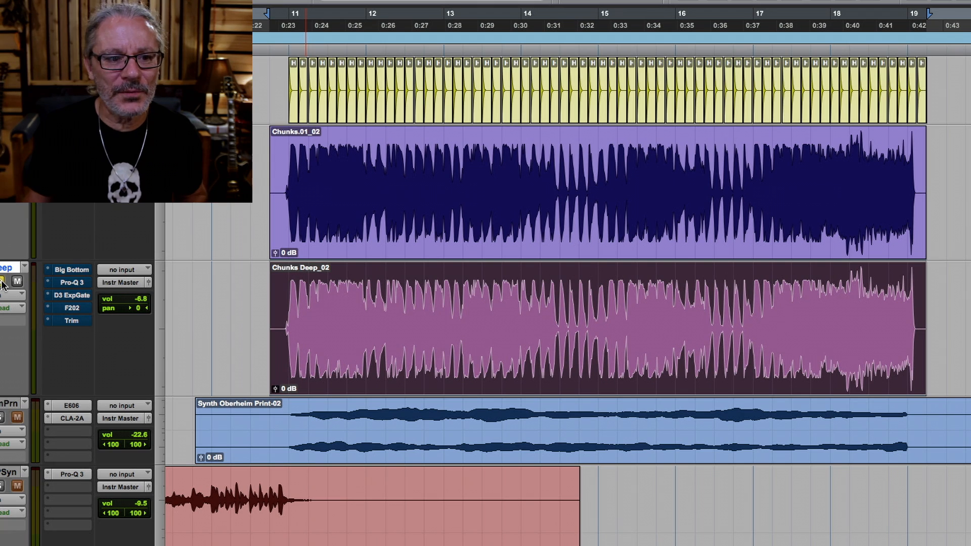
- Review the Big Bottom settings on Chunks Deep, take its Pro-Q 3 out of bypass and play the track
click(70, 272)
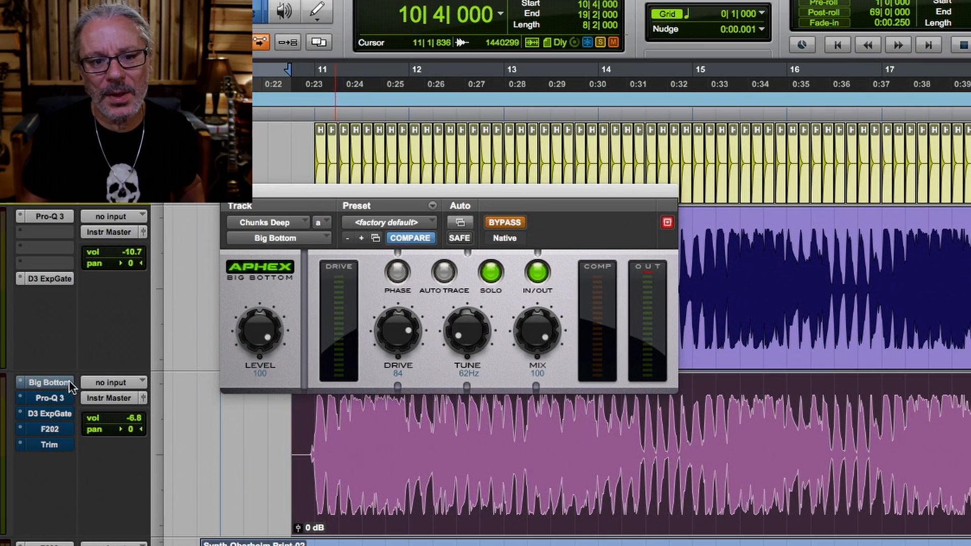
drag(532, 193, 597, 157)
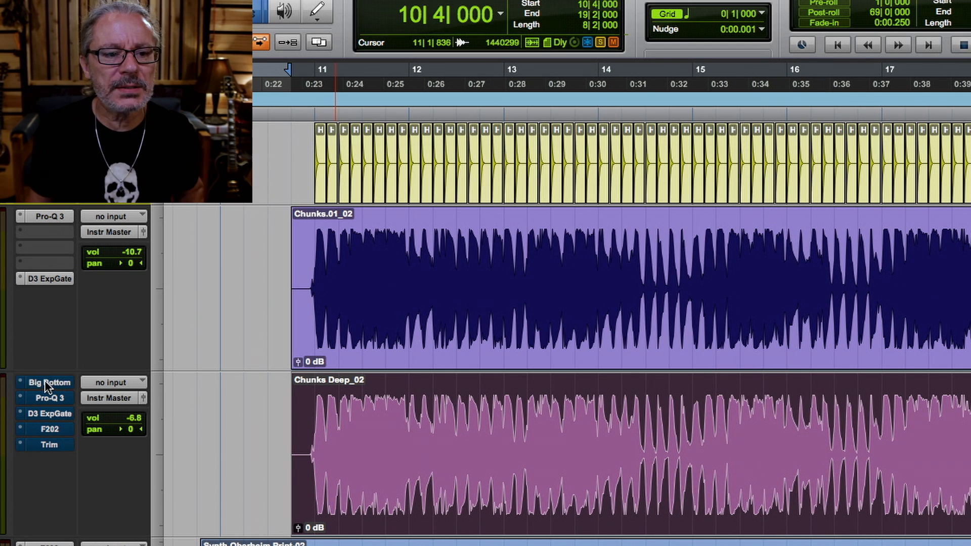
click(48, 398)
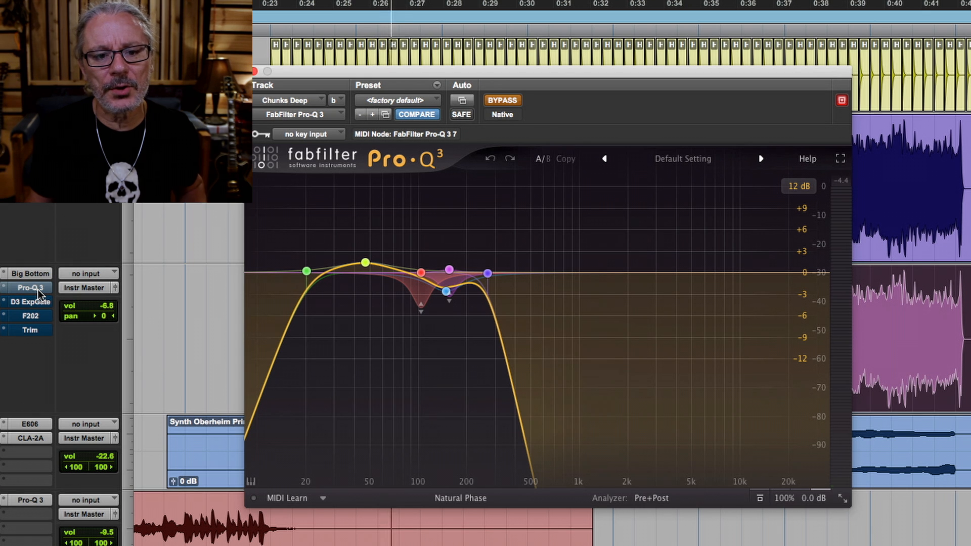
super+click(38, 293)
key(space)
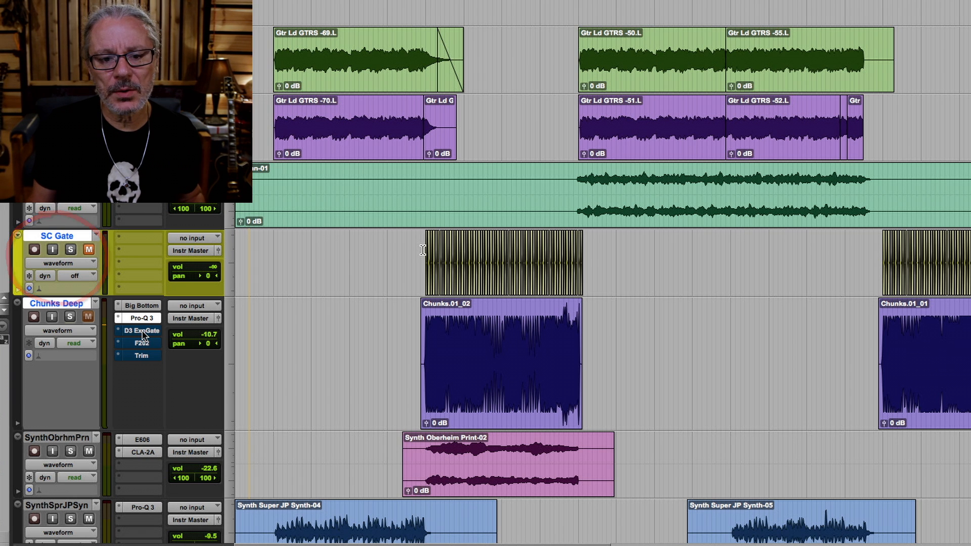
- Solo the SC Gate track, raise its volume to -15.2 dB and play it
click(76, 249)
drag(206, 268, 204, 262)
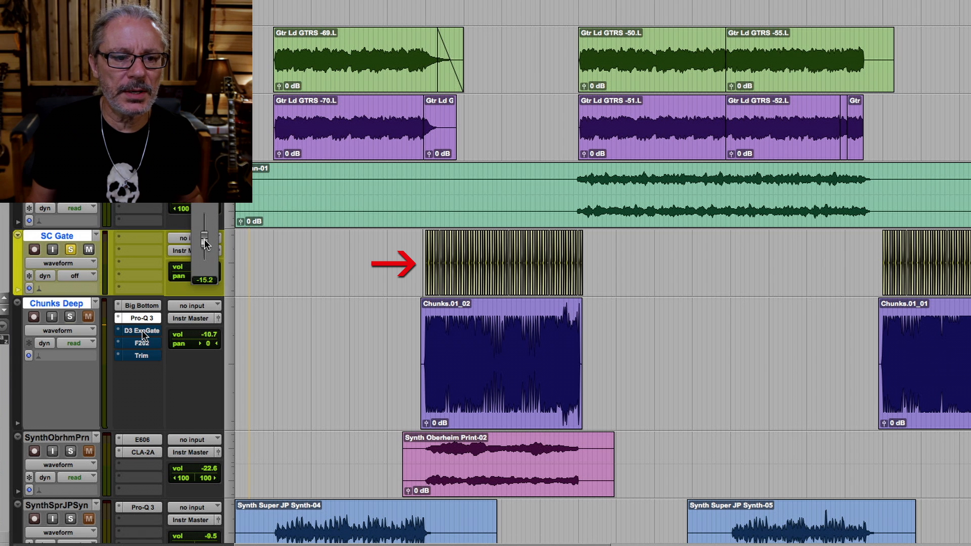
key(space)
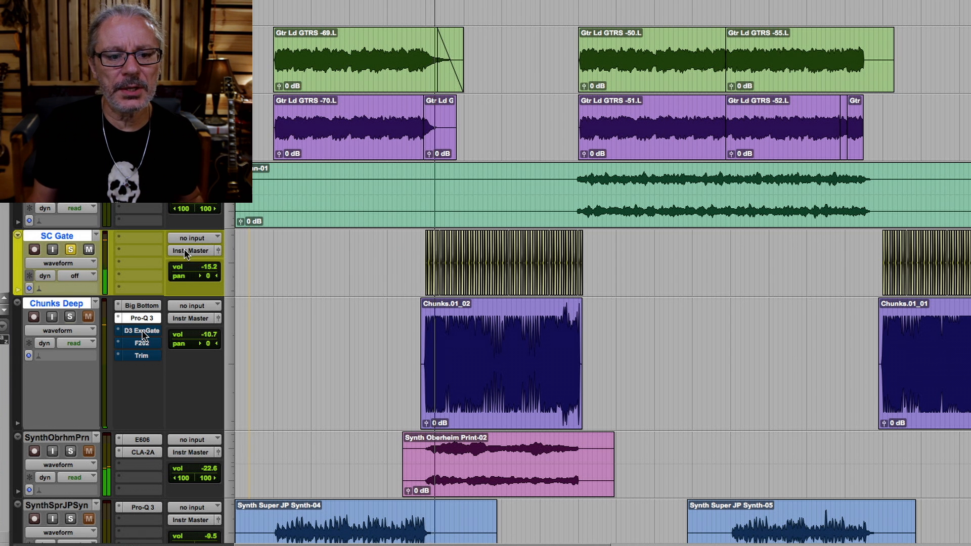
- Show the SC Gate track's Bus 91 send in the Mix window and pull the track's fader fully down
key(super+equal)
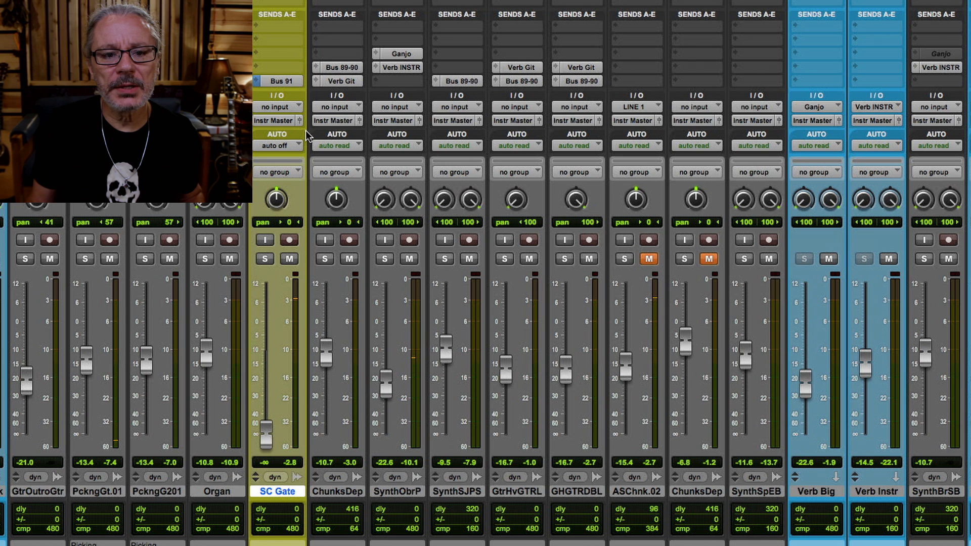
click(285, 81)
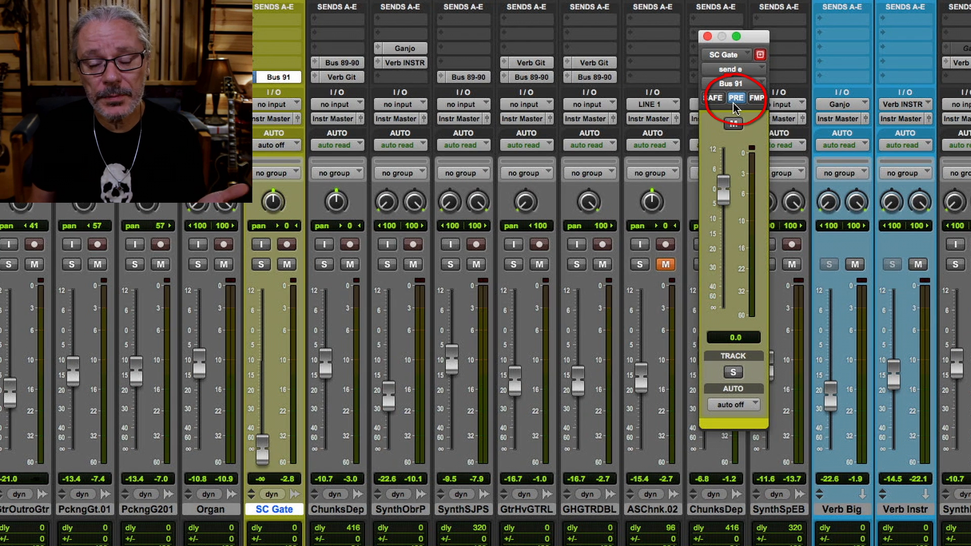
mouse_move(263, 450)
mouse_down()
mouse_move(273, 349)
mouse_move(265, 495)
mouse_up()
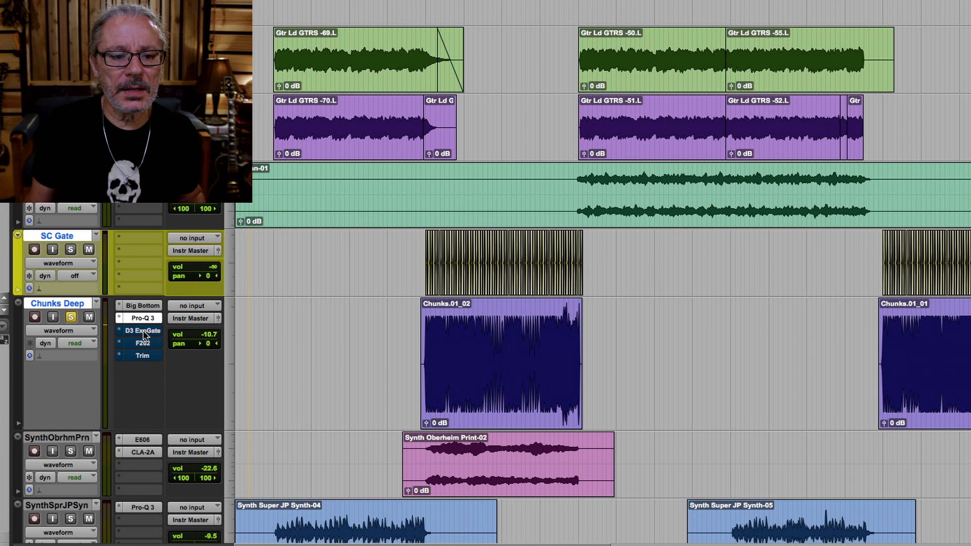
- Review the Expander/Gate on Chunks.01 and the Expander/Gate, F202 and Trim on Chunks Deep, comparing playback by toggling Chunks Deep's solo
click(146, 334)
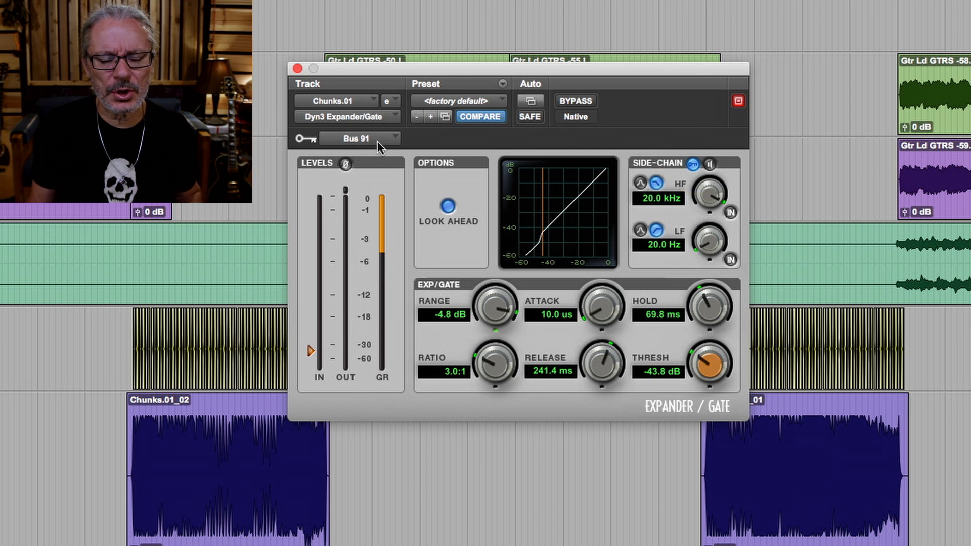
click(17, 352)
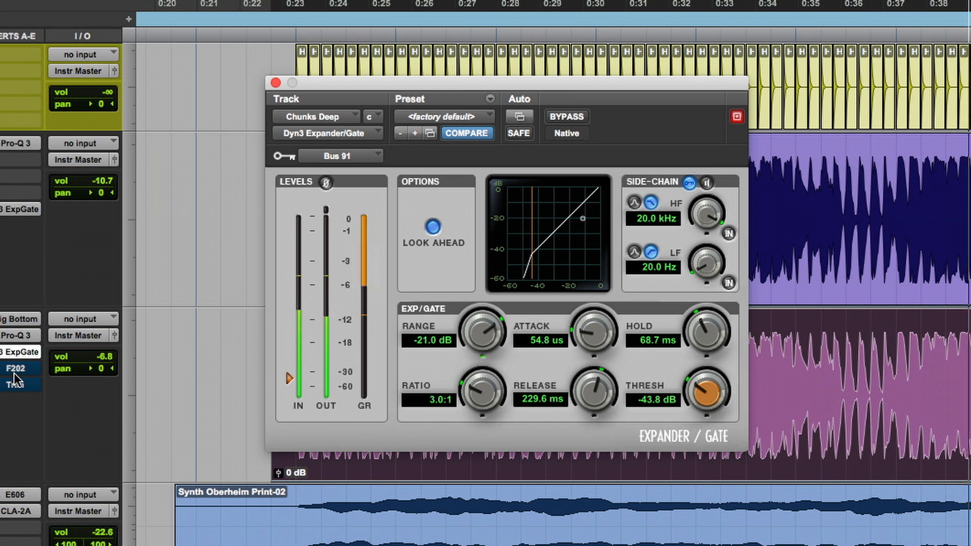
click(13, 369)
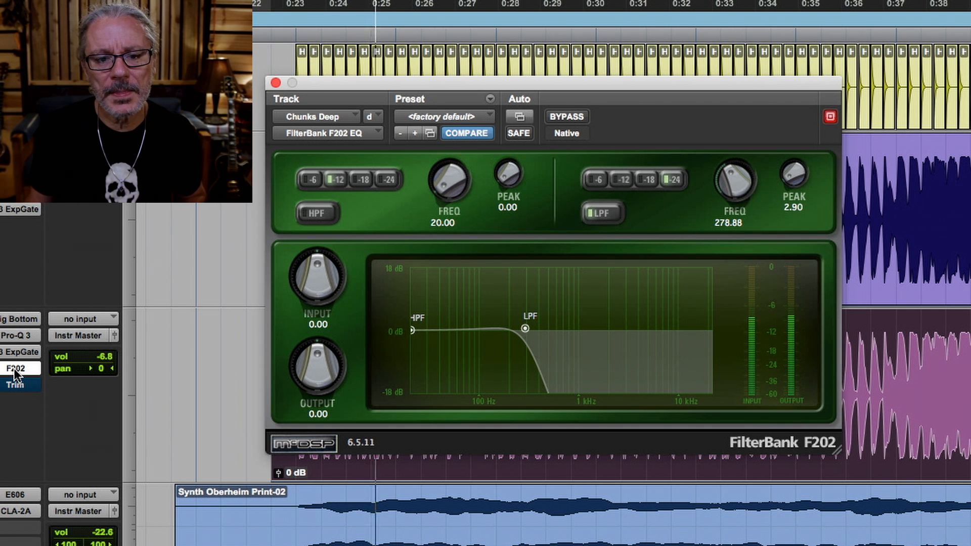
click(16, 384)
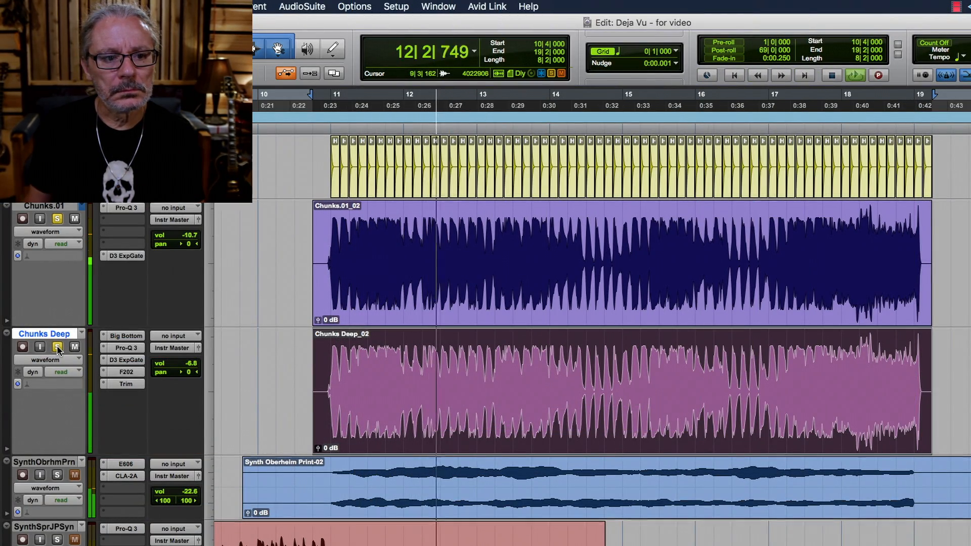
click(57, 347)
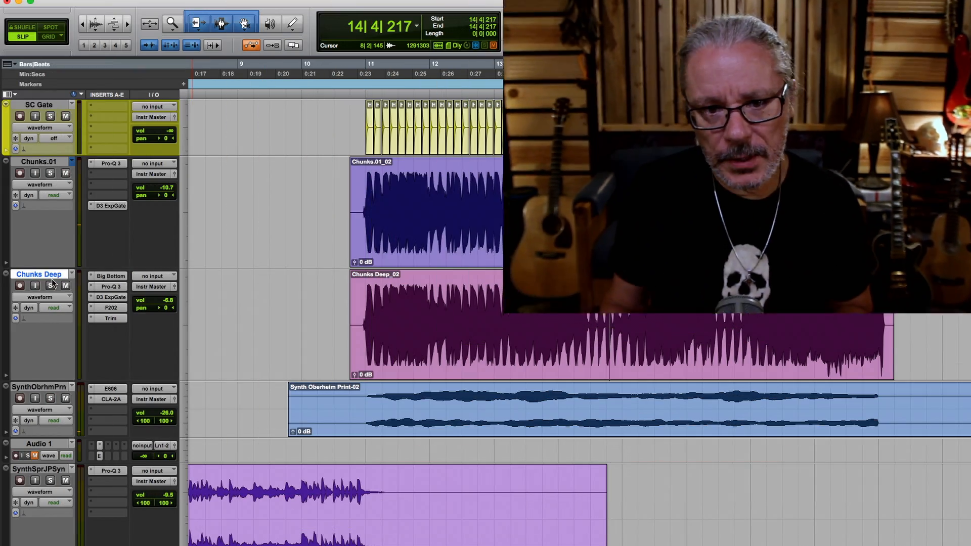
- Create a new mono audio track below Chunks Deep and name it Chunk Git Sub
key(super+shift+n)
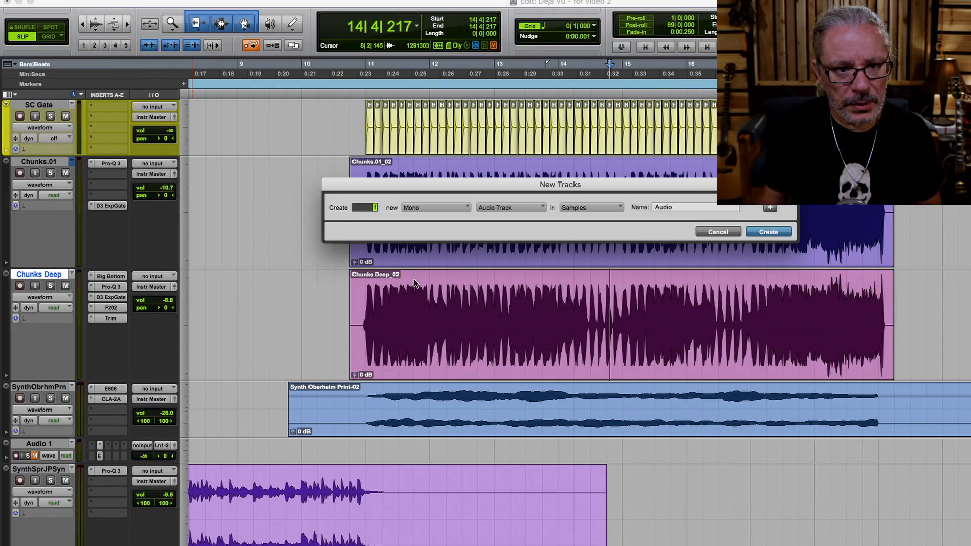
click(768, 232)
double_click(39, 386)
text(Chunk Git Sub)
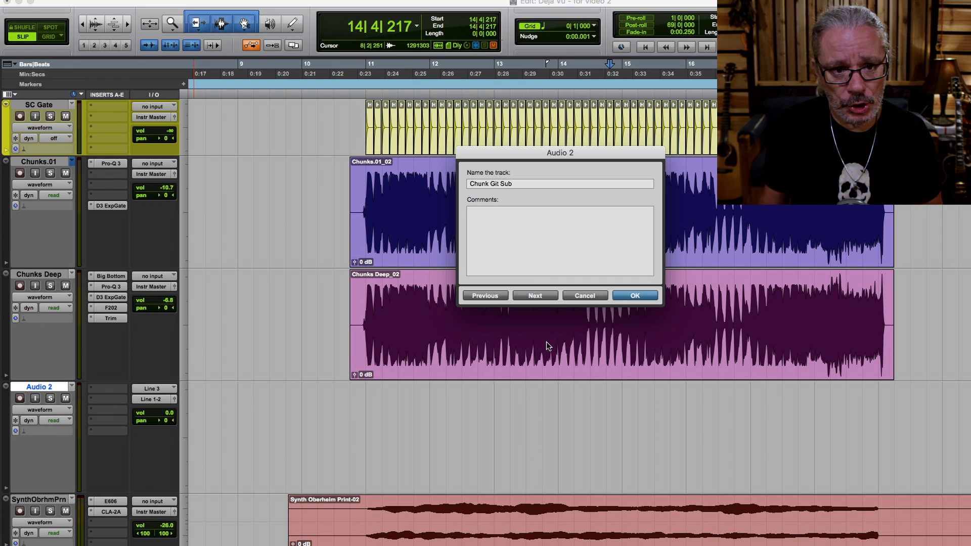
click(626, 297)
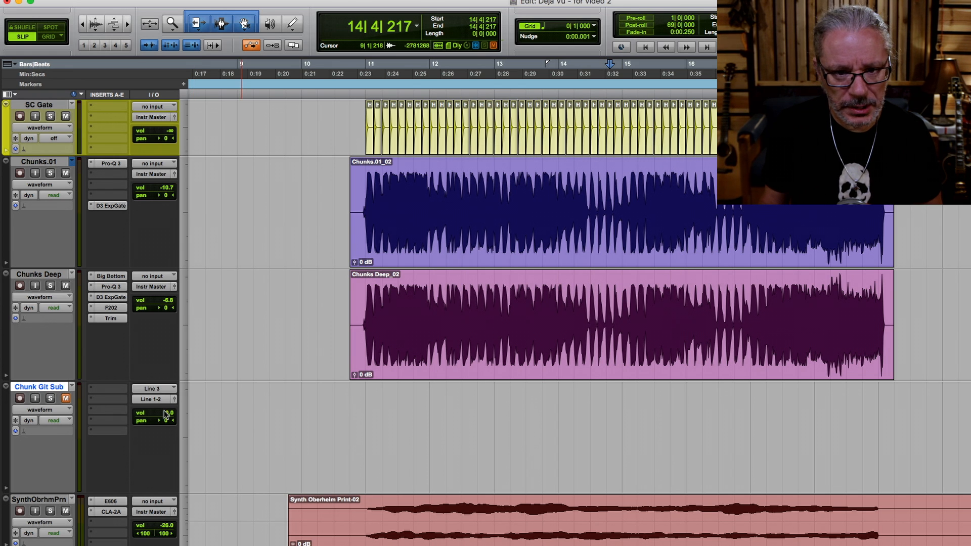
- Route the output of the Chunk Git Sub track to the Instr Master bus
click(152, 399)
mouse_move(157, 410)
mouse_move(232, 412)
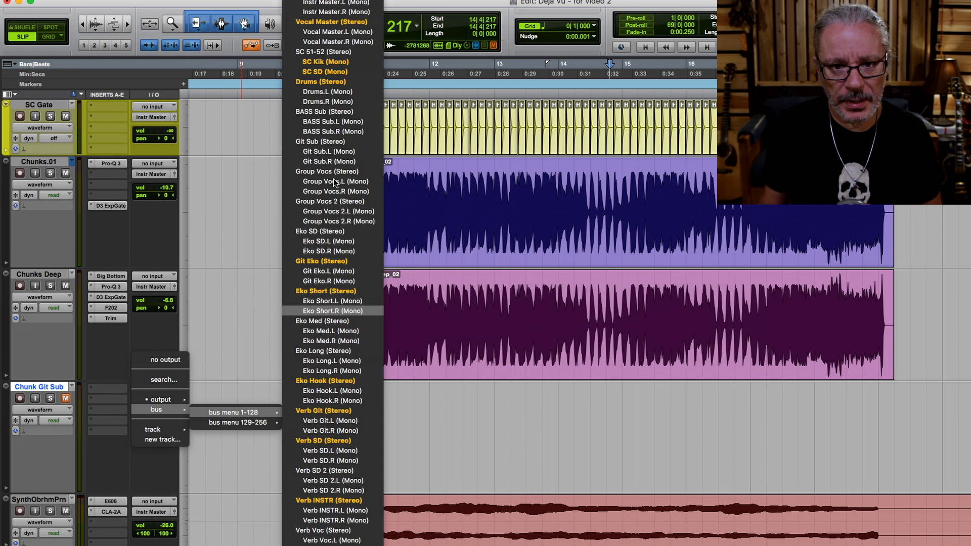
click(384, 103)
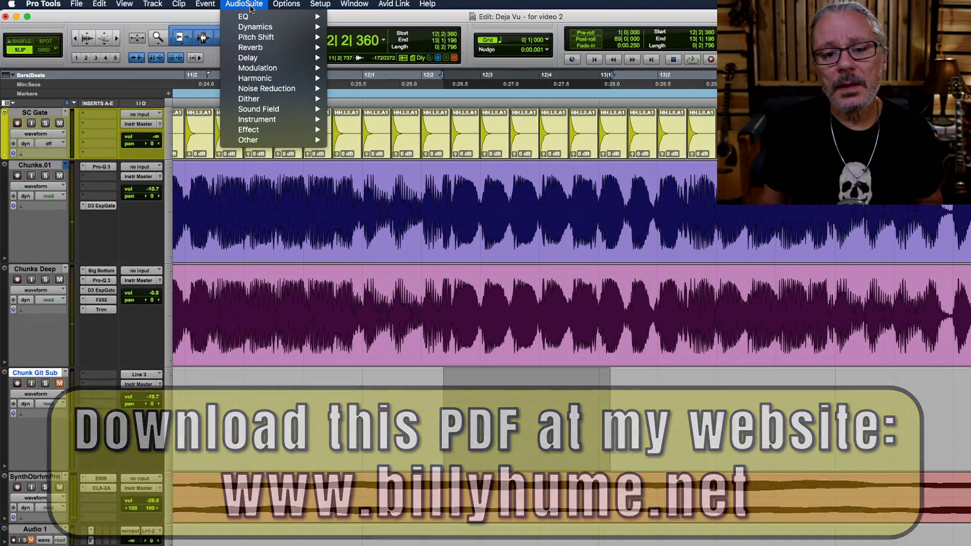
- Generate a sine tone in the Chunk Git Sub selection with the AudioSuite Signal Generator, entering 77.7 Hz at a -7.0 dB level
mouse_move(253, 144)
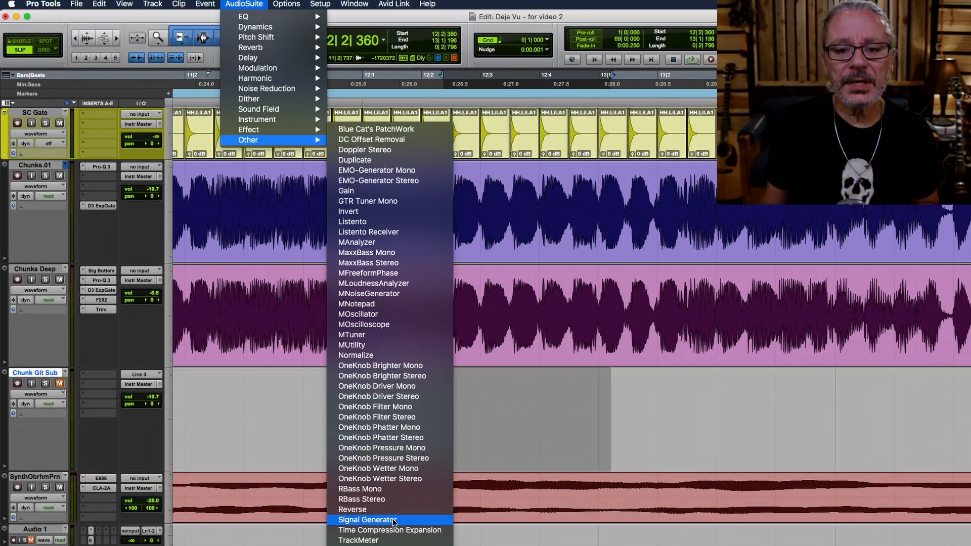
click(368, 520)
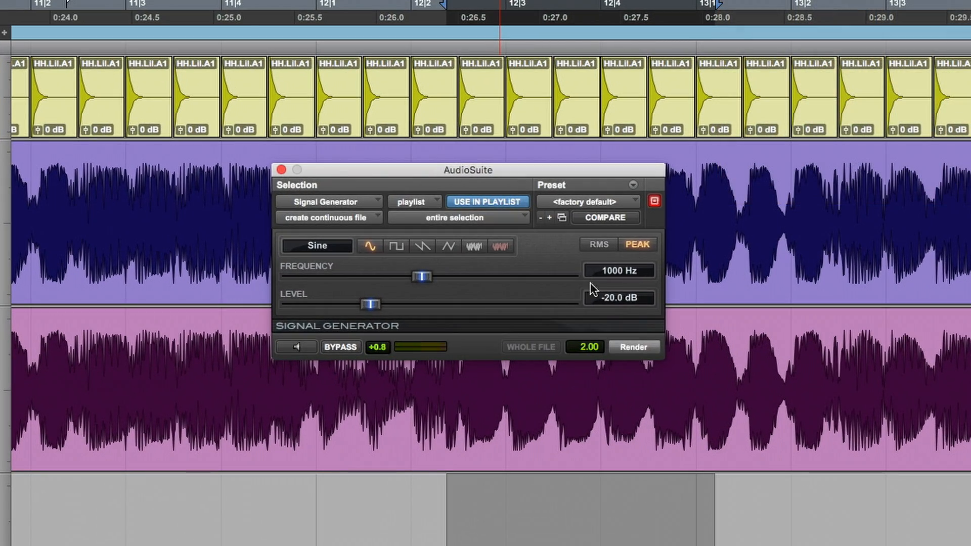
click(648, 269)
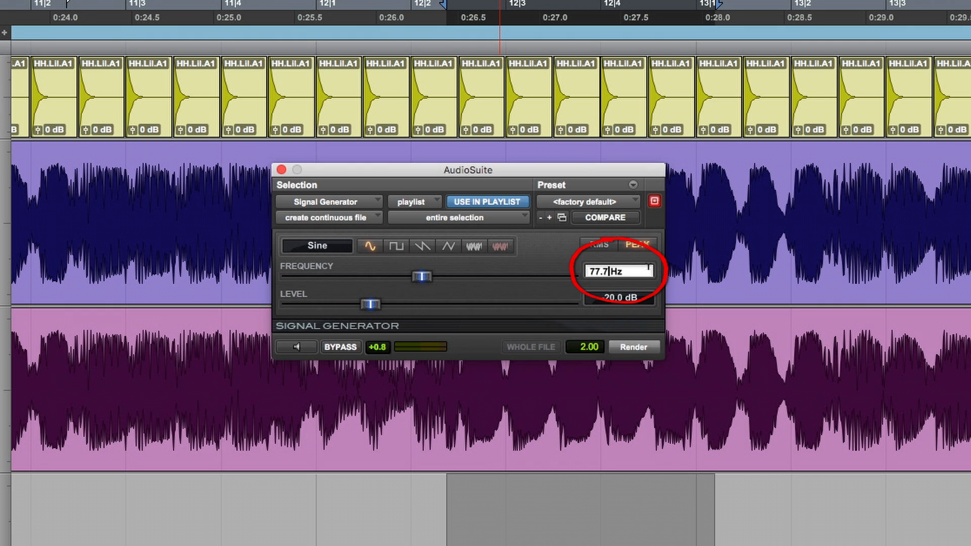
click(749, 281)
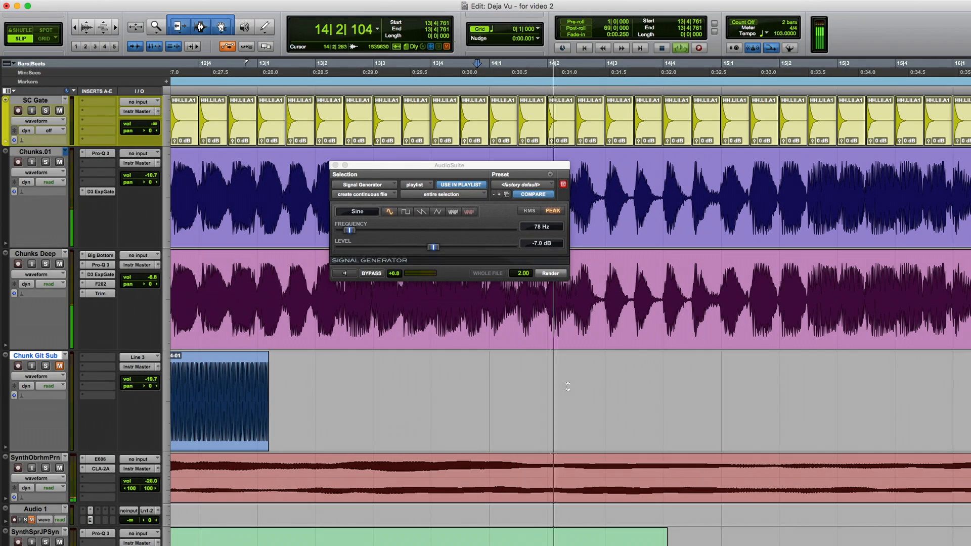
- Render the same tone into two more Chunk Git Sub ranges, about 14|2 to 15|1 and 16|2 to 17|1, and play the track
drag(569, 389, 729, 390)
click(550, 273)
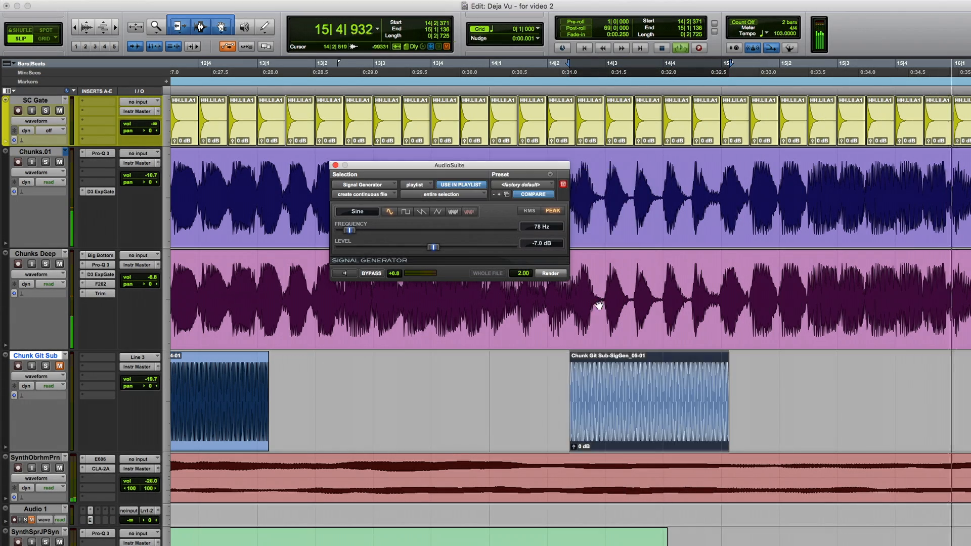
click(546, 367)
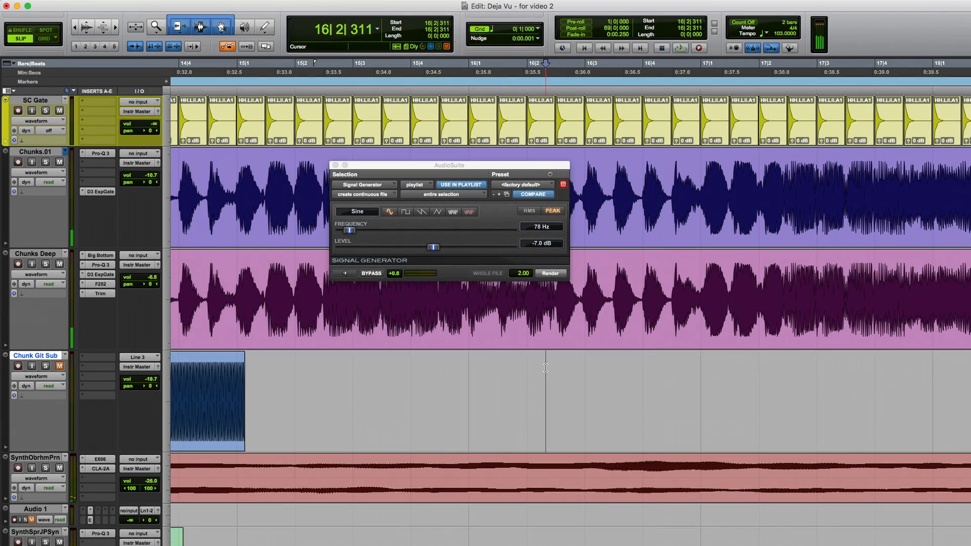
click(504, 372)
drag(549, 376, 710, 379)
click(552, 275)
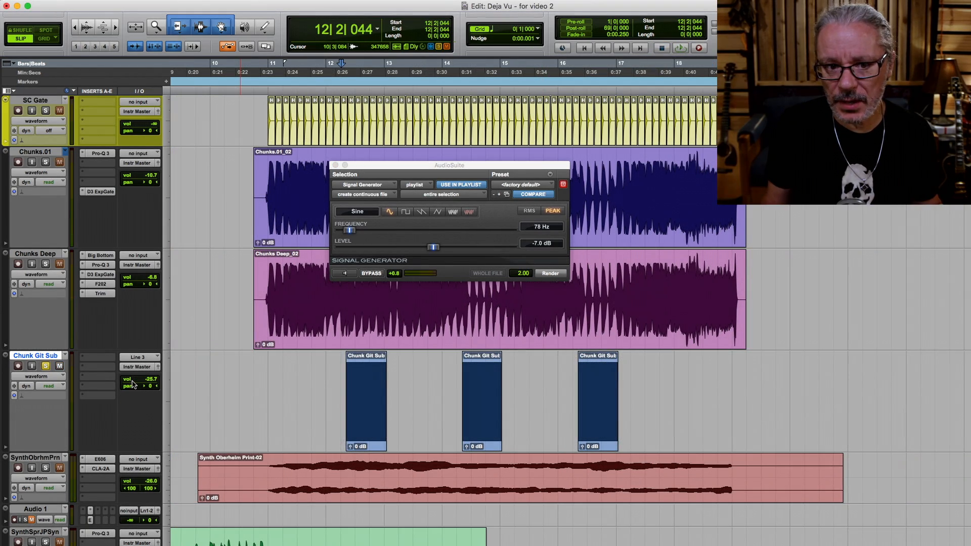
key(space)
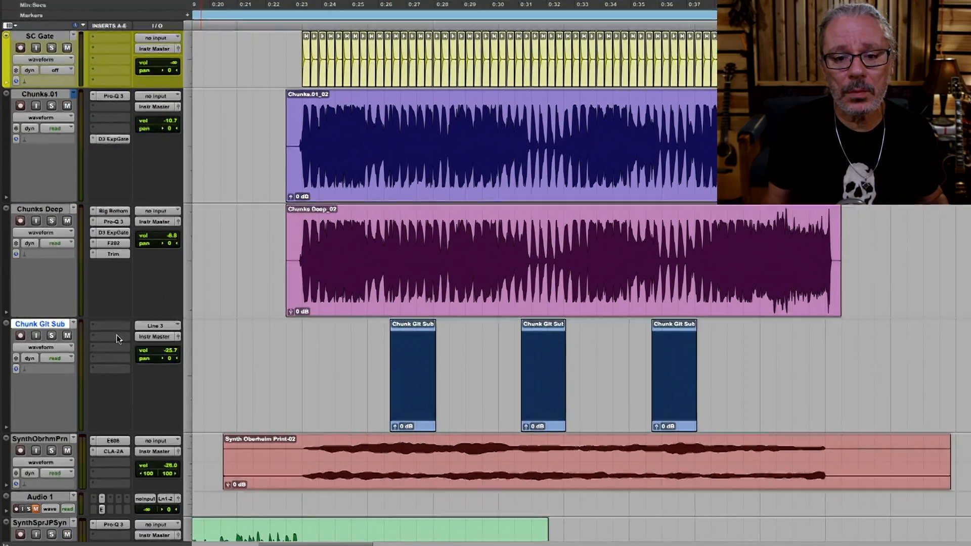
- Insert the mono Dyn3 Expander/Gate plug-in on the Chunk Git Sub track
click(102, 366)
mouse_move(103, 367)
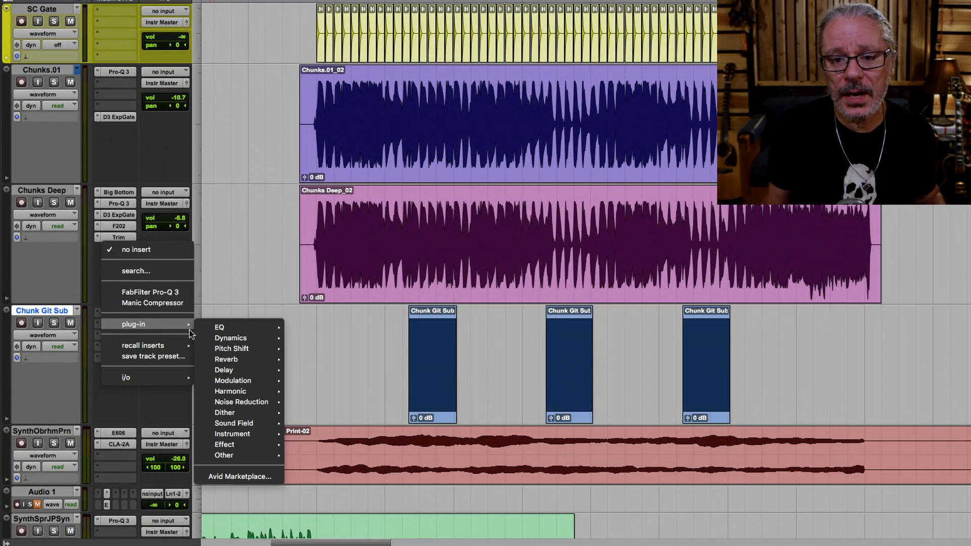
mouse_move(217, 338)
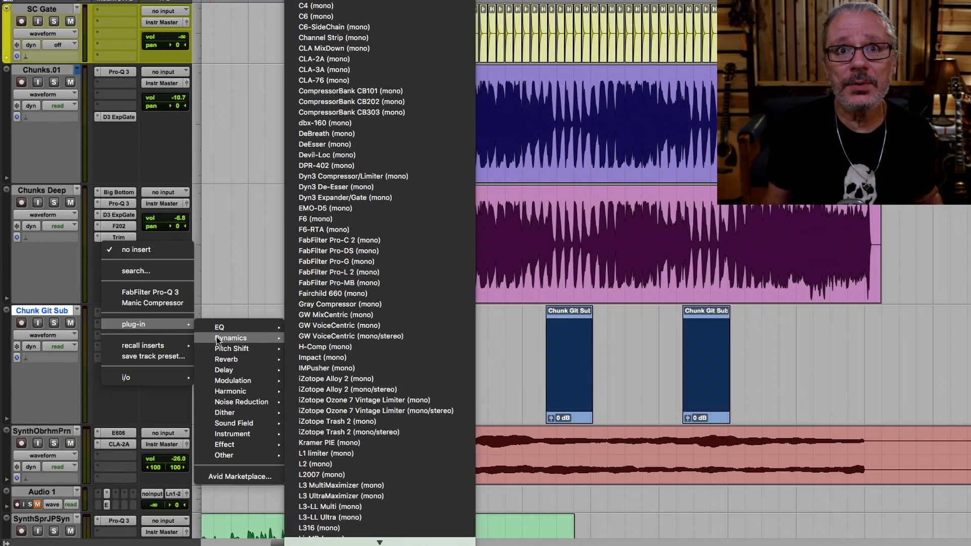
click(369, 200)
- Set the Chunk Git Sub gate's key input to Bus 91 and enable its external side-chain key
click(292, 187)
mouse_move(347, 202)
mouse_move(440, 207)
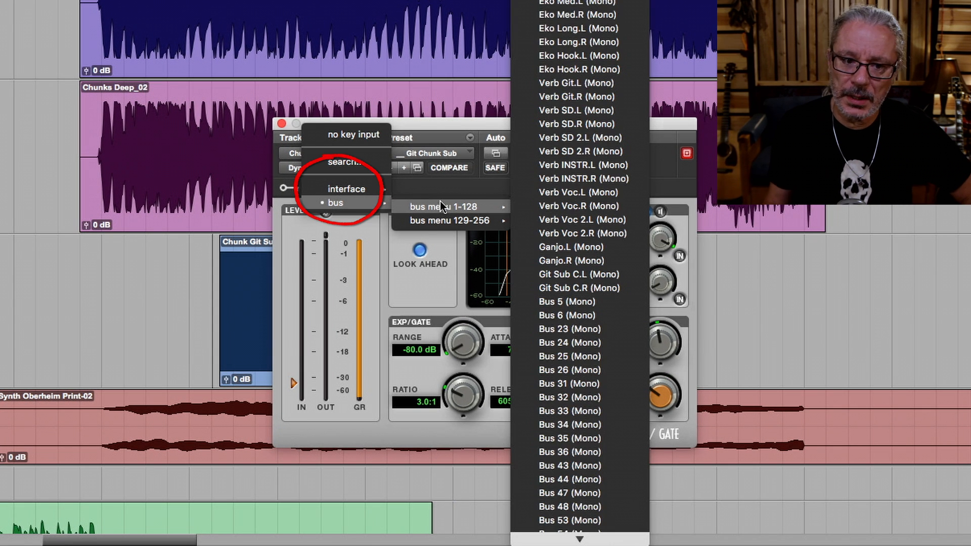
scroll(610, 506, down, 15)
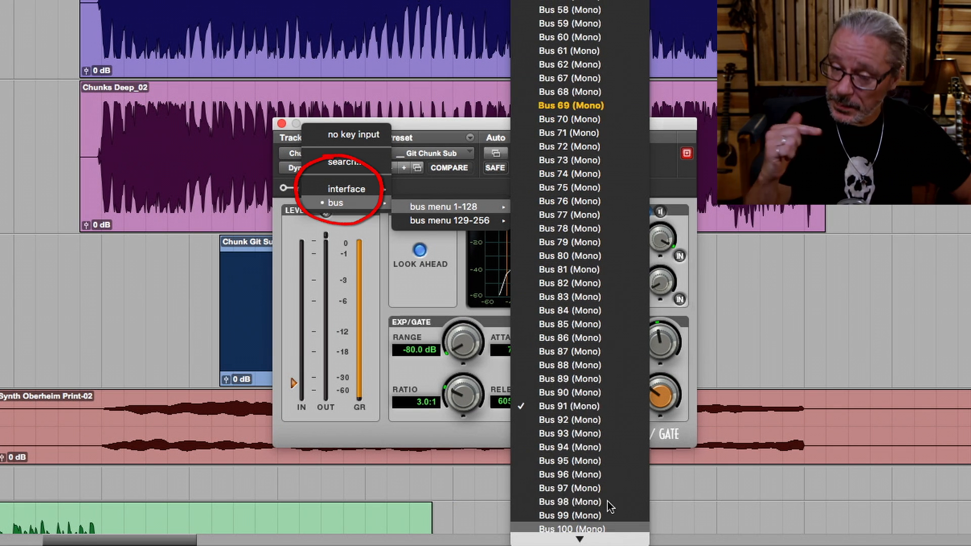
click(769, 357)
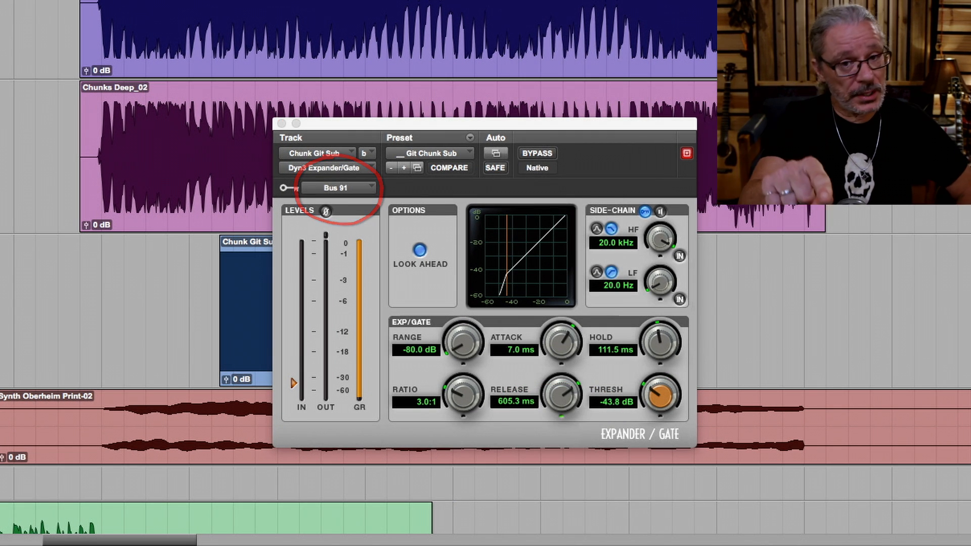
click(646, 211)
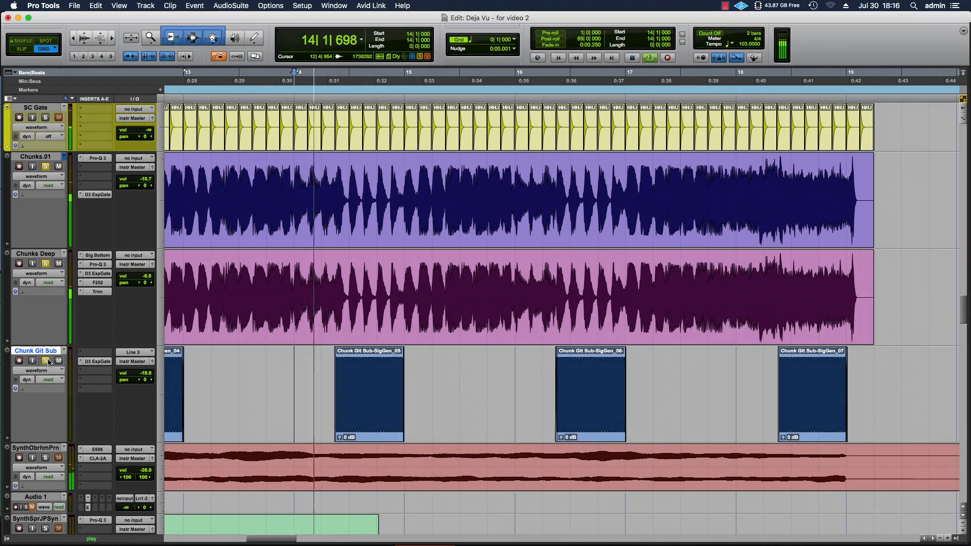
- Toggle the Chunk Git Sub solo during playback to compare the chunky guitars with and without the sub tone
click(46, 361)
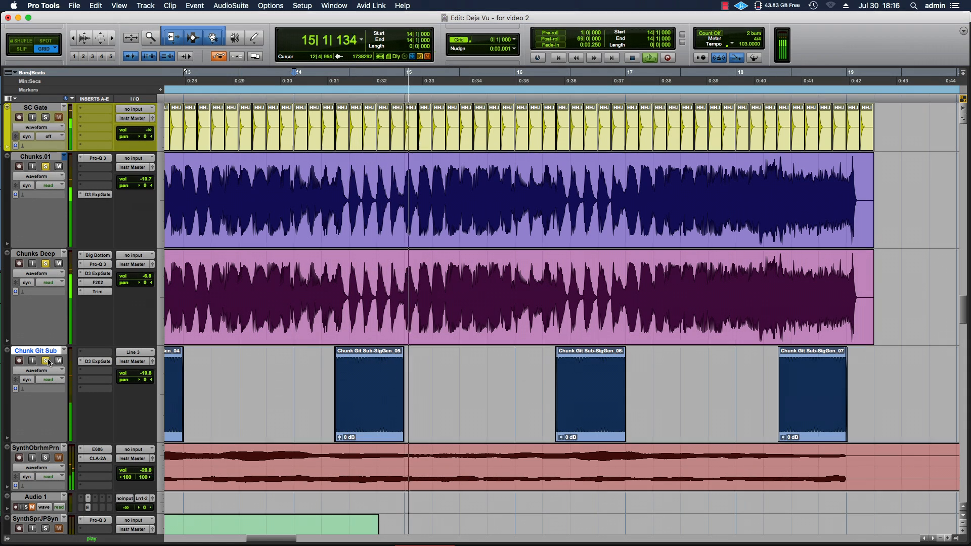
key(space)
key(space)
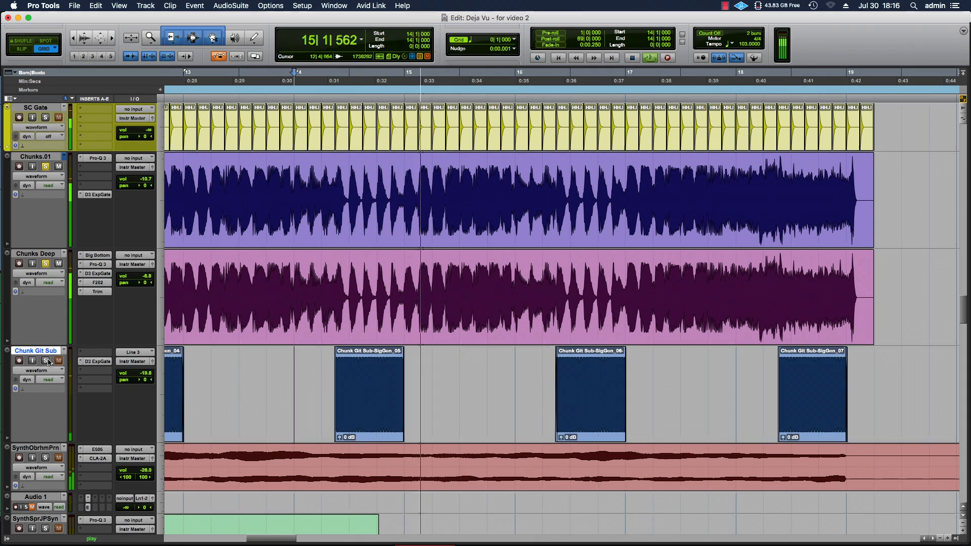
key(space)
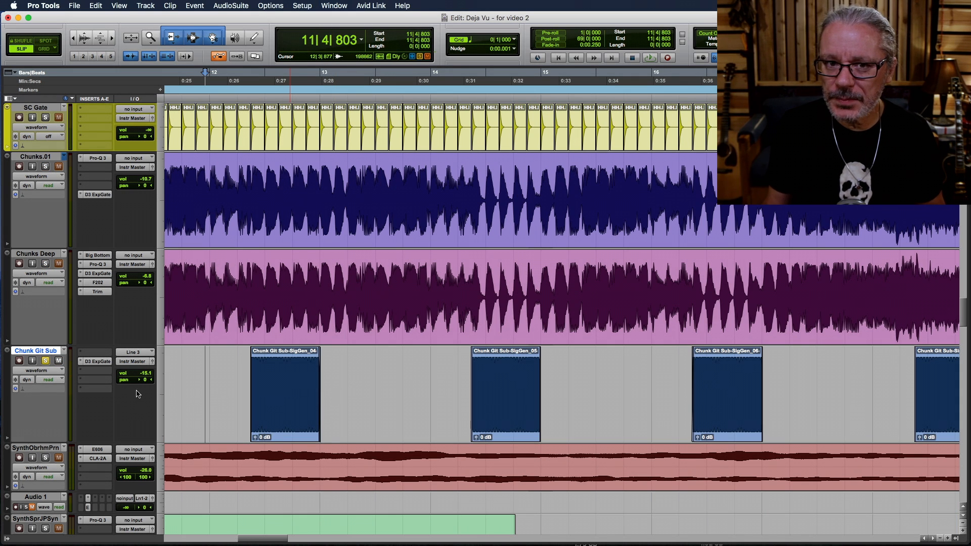
- Insert Lo-Fi on the Chunk Git Sub track with distortion 1.0 and saturation 0.3, and start playback
click(100, 381)
mouse_move(107, 380)
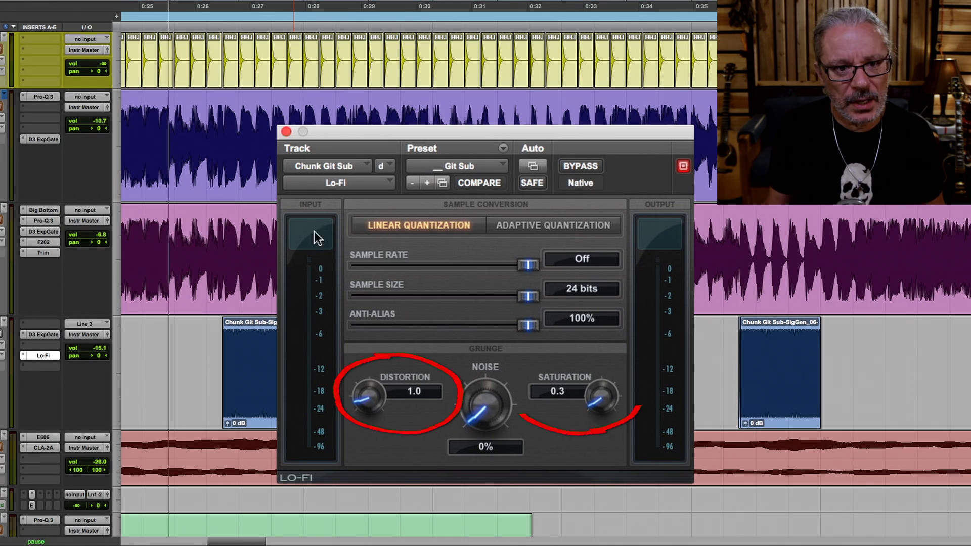
key(space)
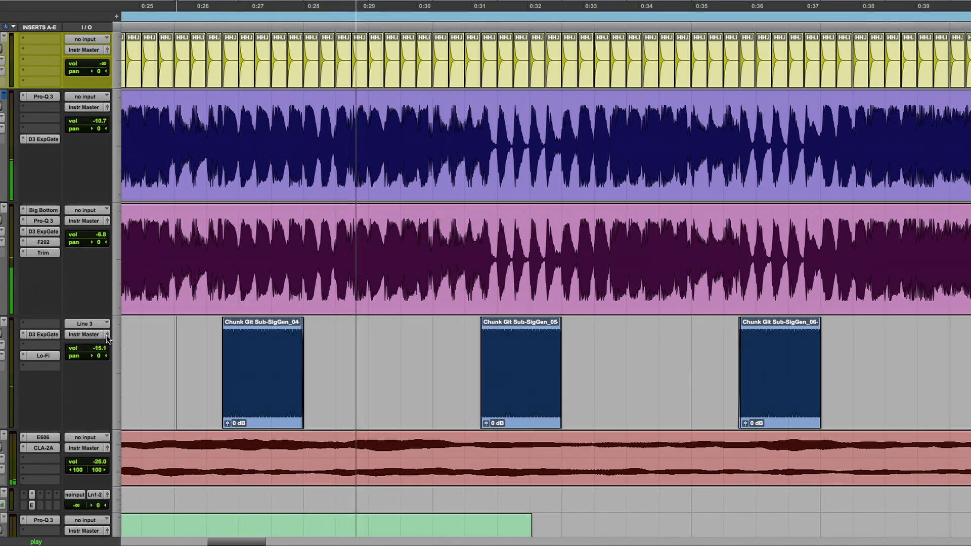
- Lower the Chunk Git Sub volume fader to about -19.2 dB while the song plays
click(107, 334)
drag(629, 314, 630, 318)
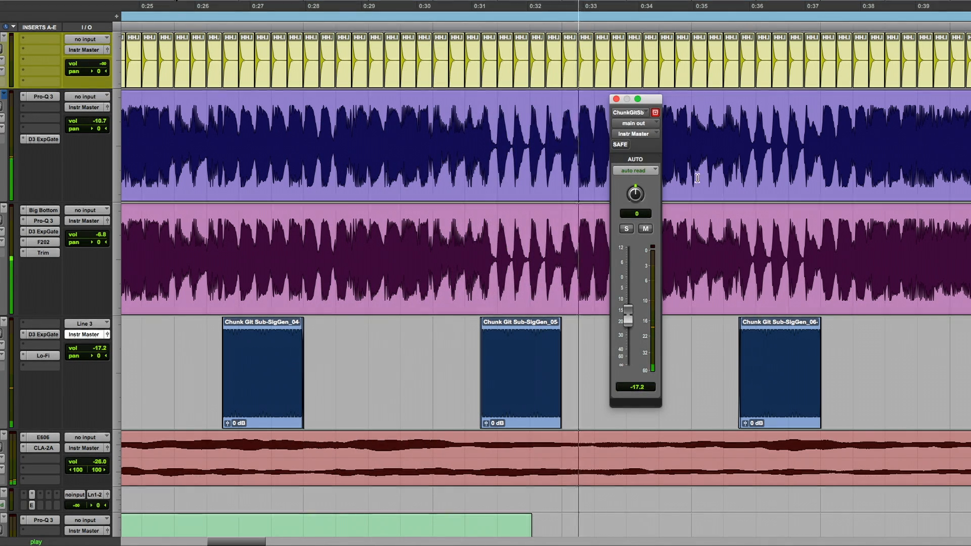
click(616, 99)
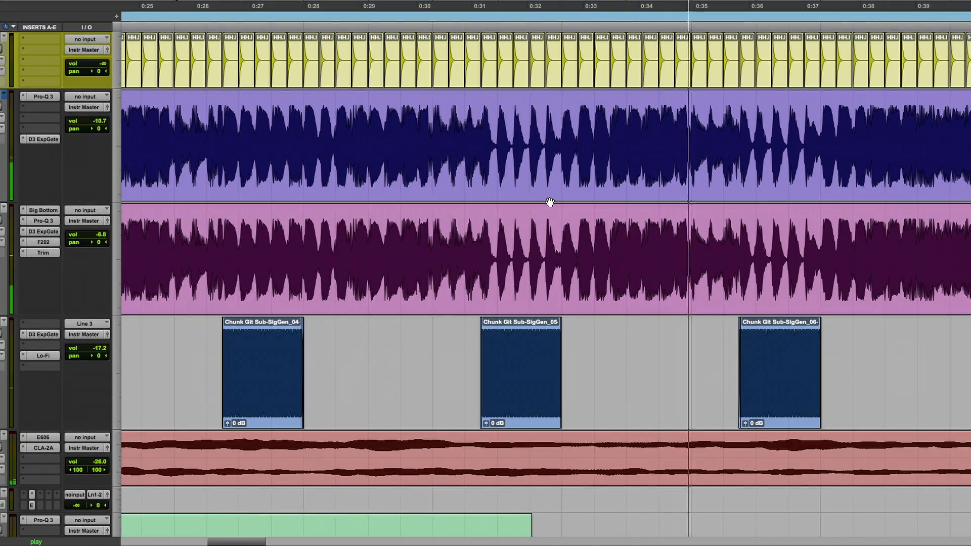
key(super+equal)
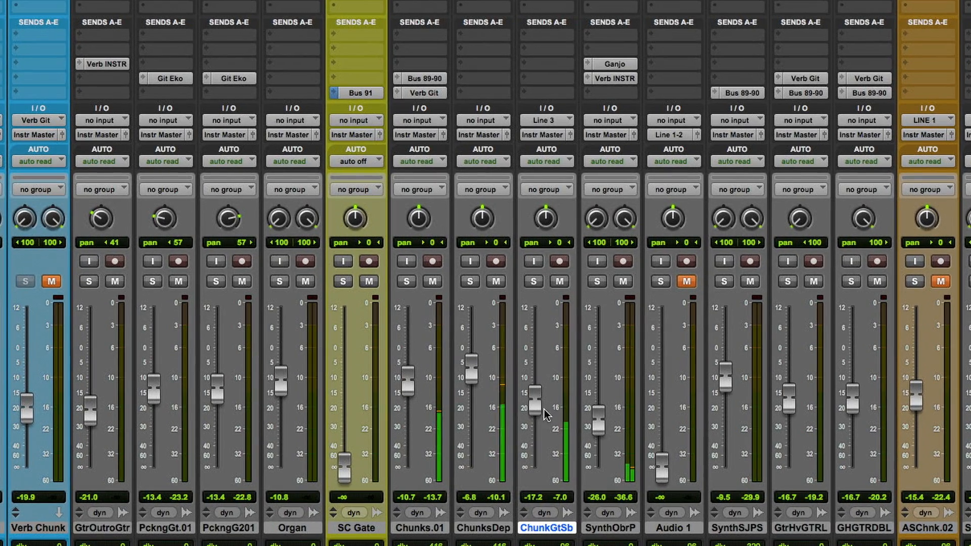
drag(544, 410, 543, 461)
key(super+equal)
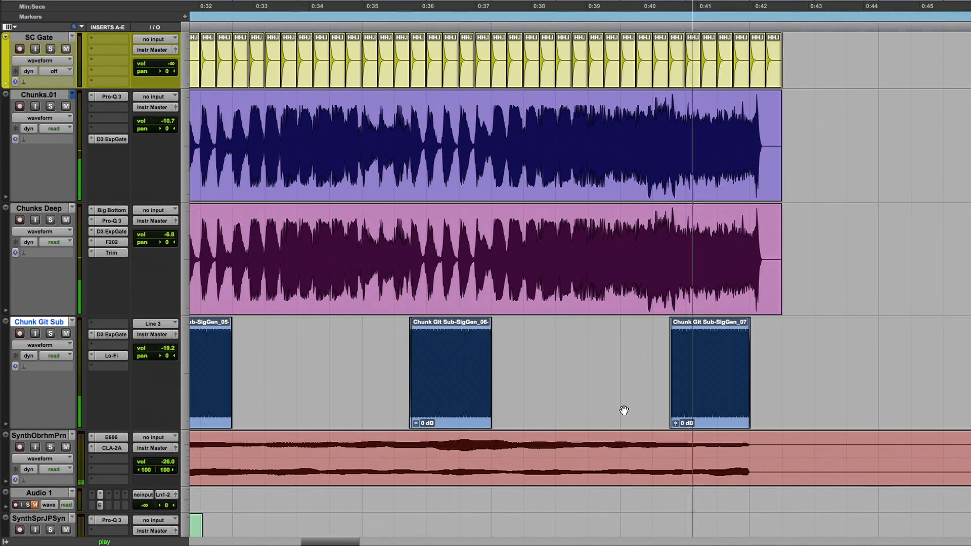
- Open the Chunk Git Sub gate settings and display the Dyn3 Expander/Gate Release automation on that track
click(111, 334)
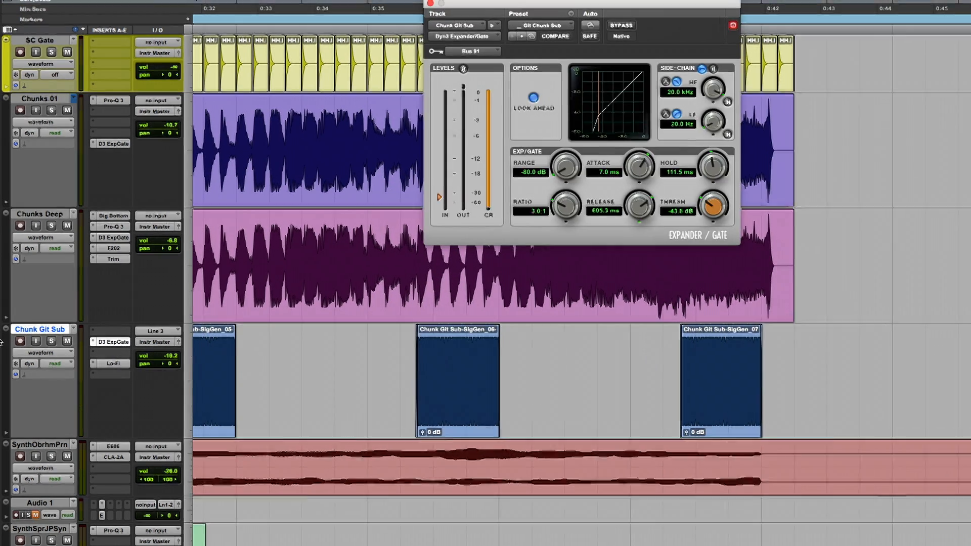
click(54, 385)
mouse_move(93, 433)
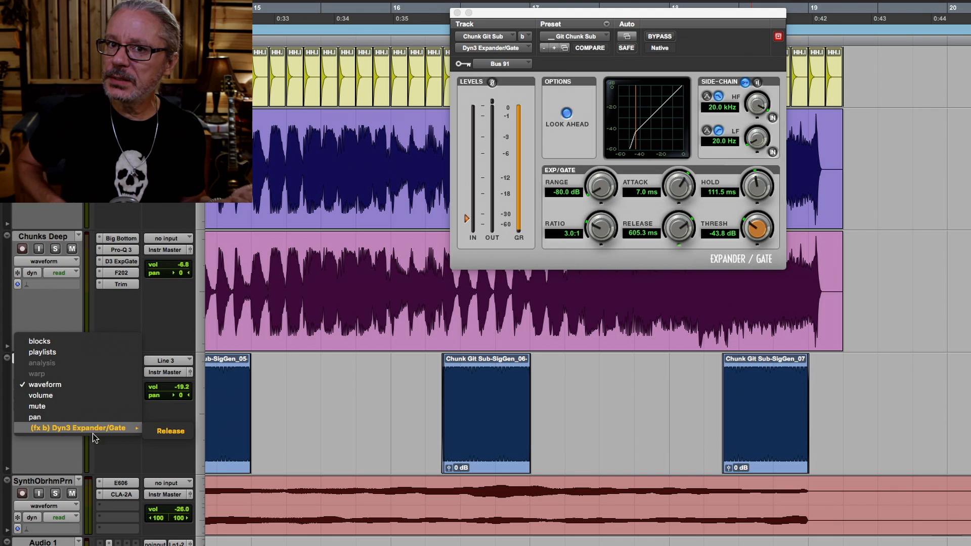
click(166, 431)
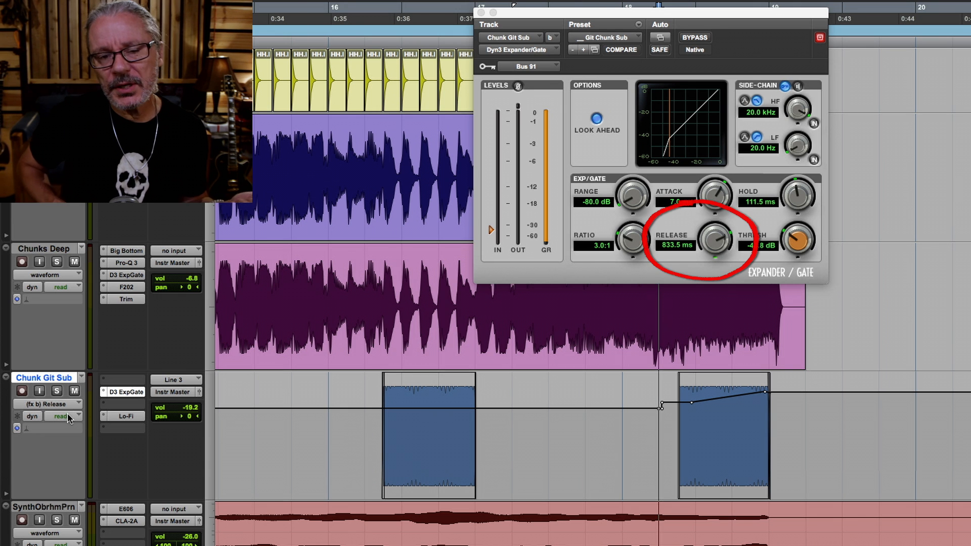
- Play the section and toggle the Chunk Git Sub solo and mute to compare the mix with and without it
key(space)
click(57, 392)
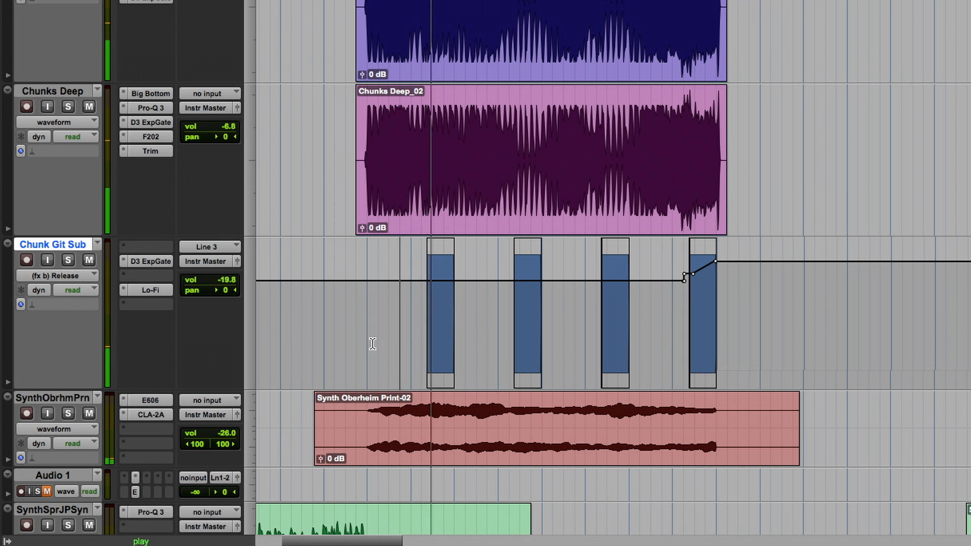
click(89, 260)
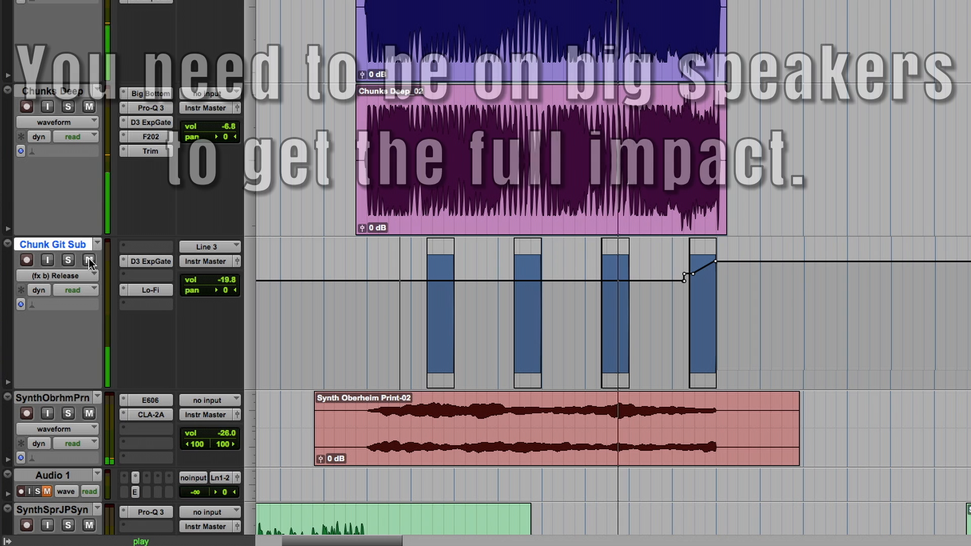
click(89, 260)
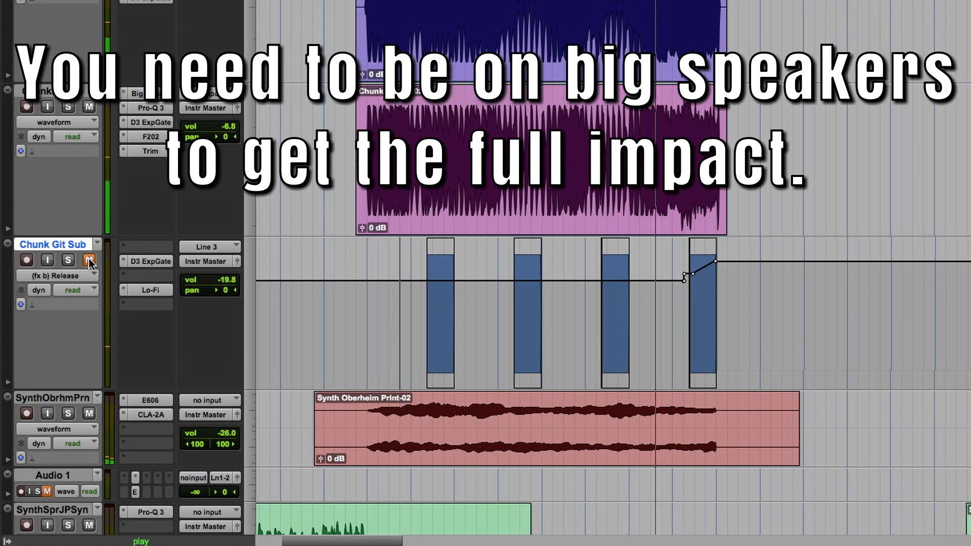